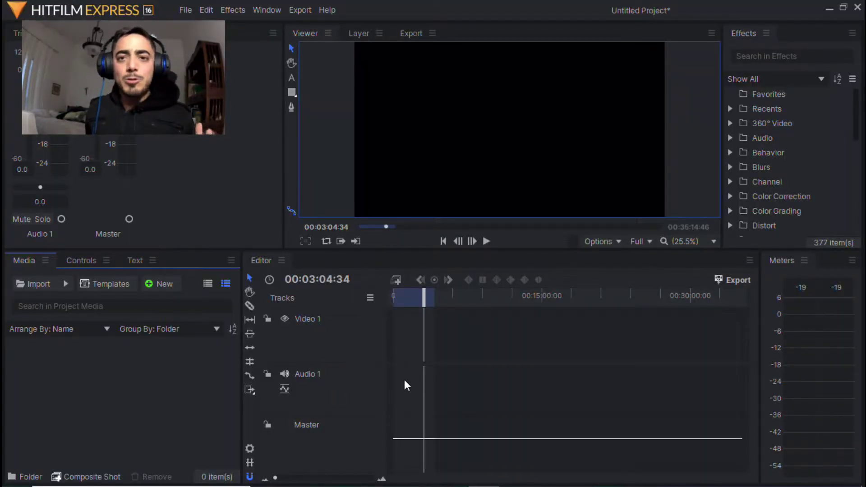
Step: Import "cap 7 titan del bosque" from the HitFilm Express folder and place it at the start of the Video 1 track
double_click(197, 410)
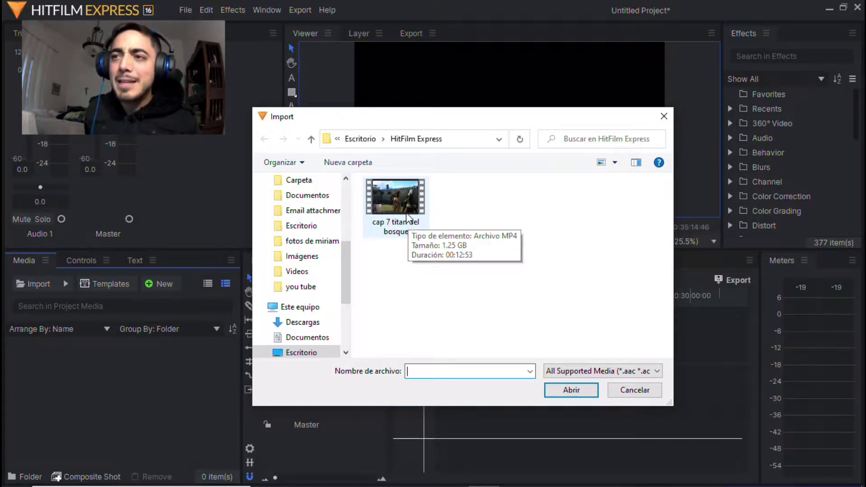
drag(409, 216, 412, 247)
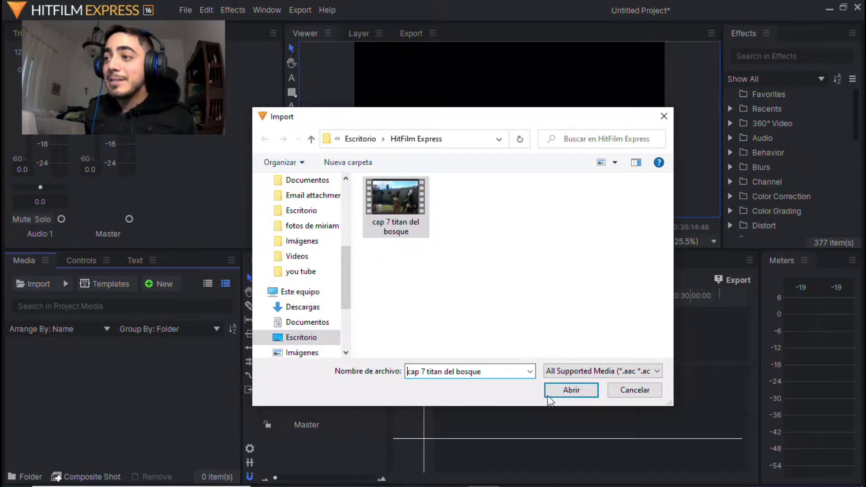
click(572, 391)
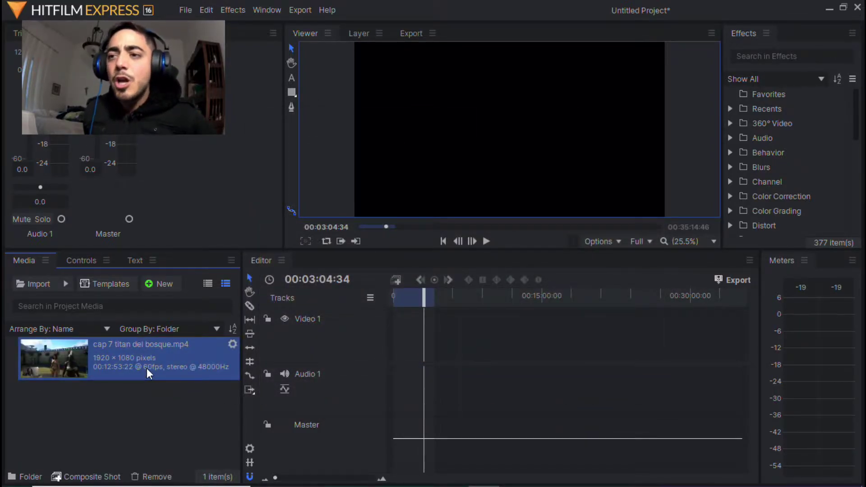
drag(147, 368, 394, 367)
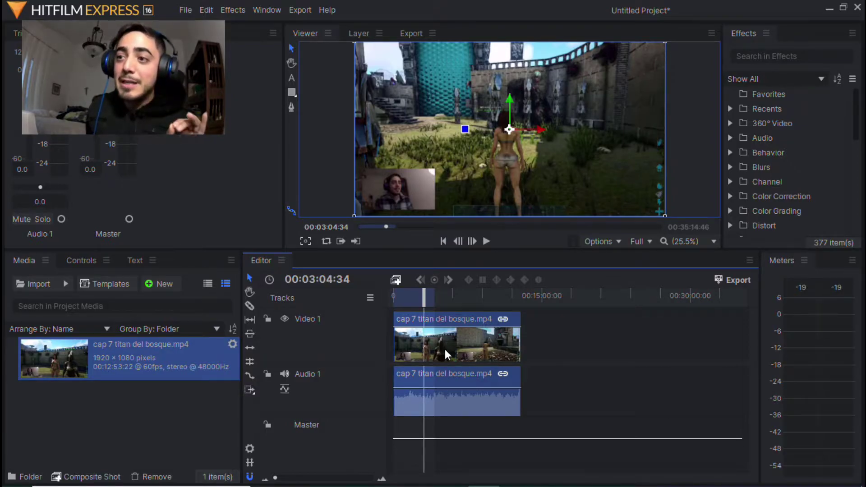
Step: Slice the timeline clip at 00:01:43:49, 00:03:50:42, 00:07:02:57 and 00:10:19:03, and return to the selection tool
drag(425, 297, 410, 296)
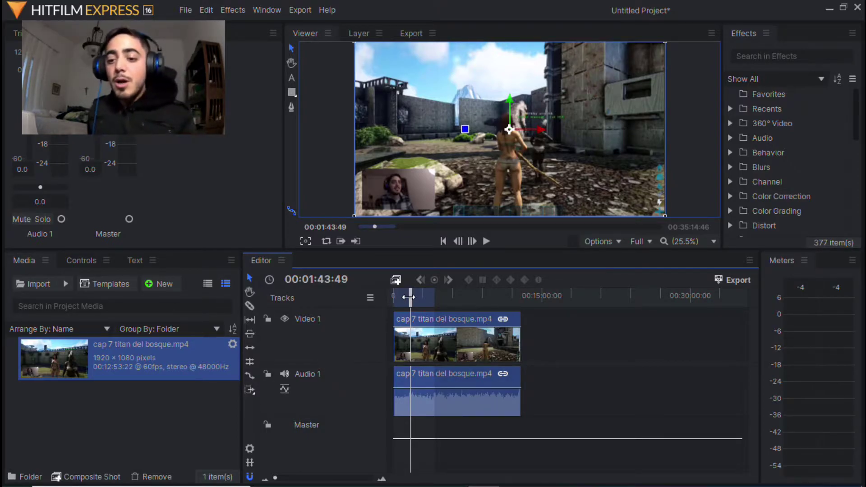
key(c)
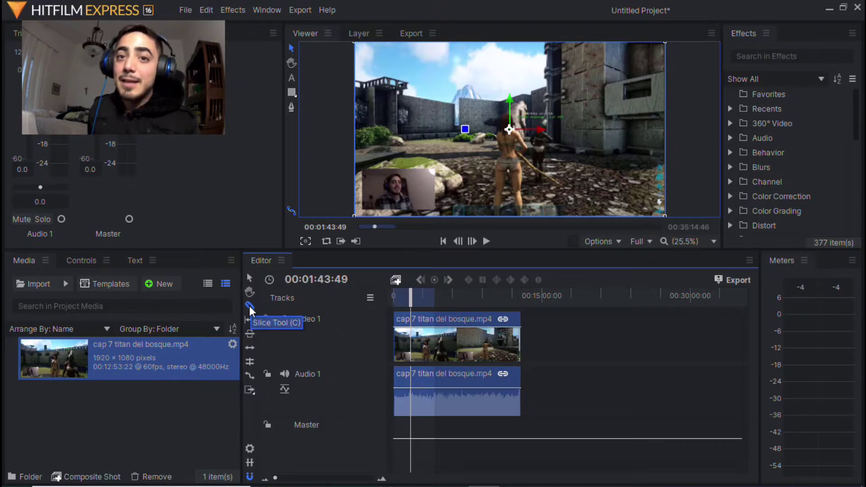
click(413, 351)
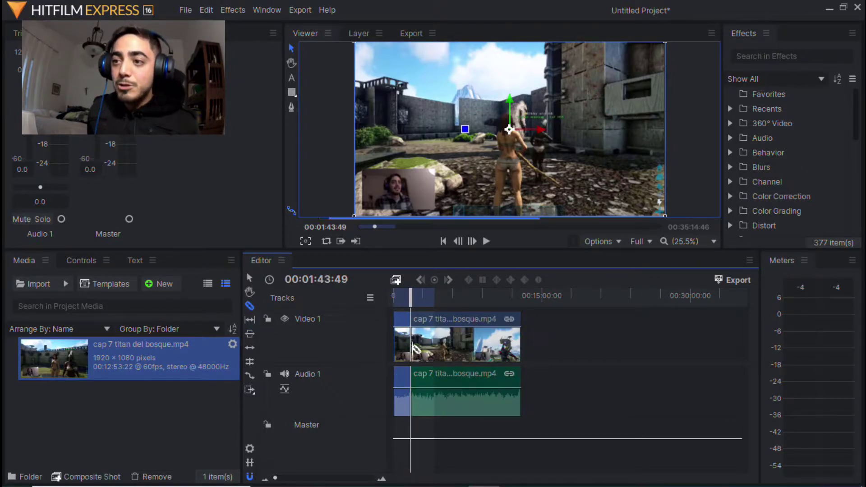
click(431, 296)
click(432, 346)
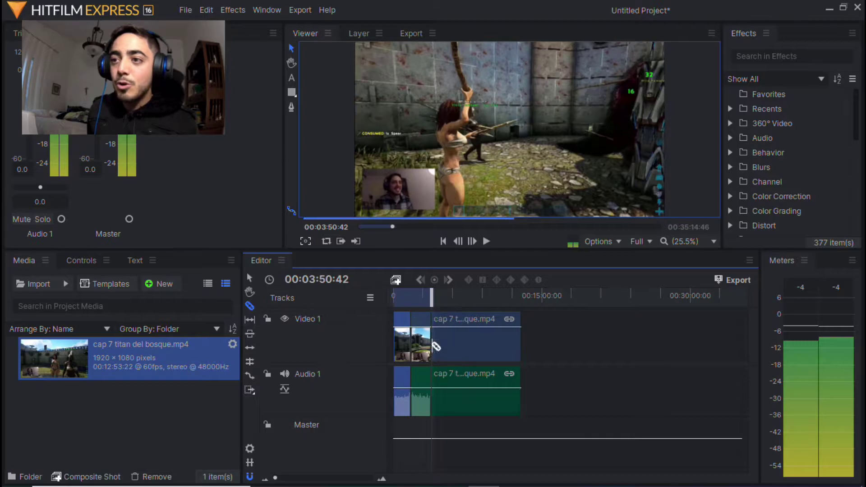
click(463, 298)
click(464, 352)
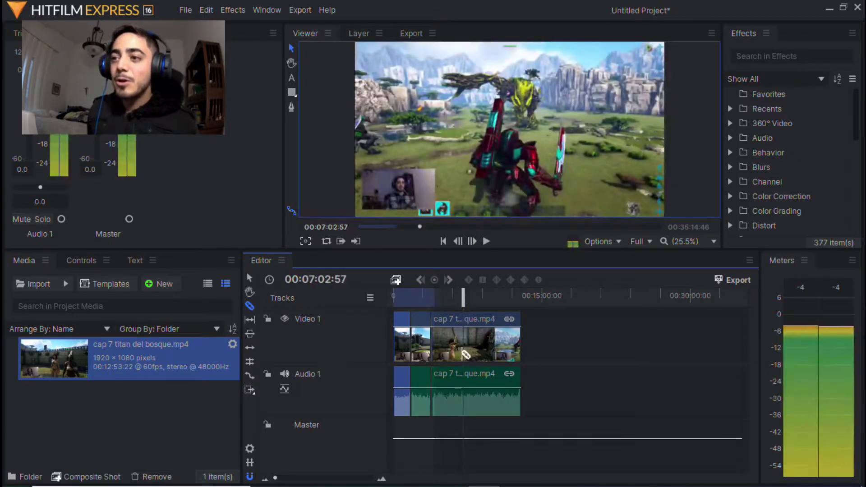
click(464, 354)
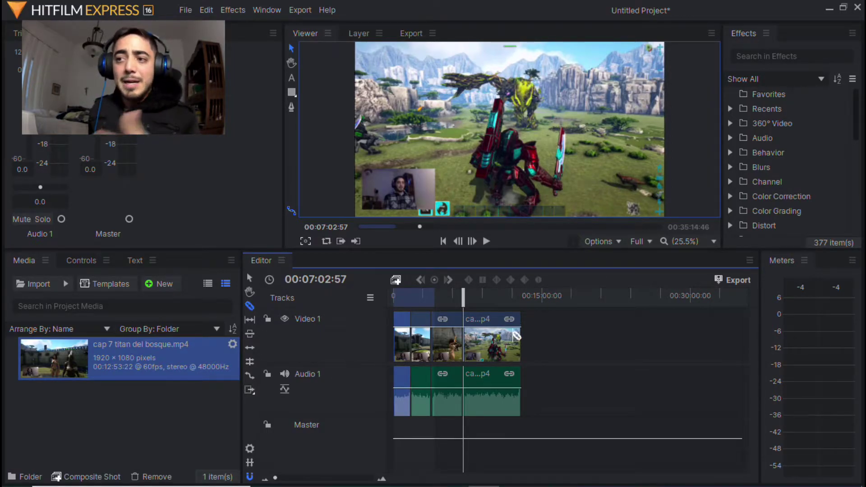
click(496, 301)
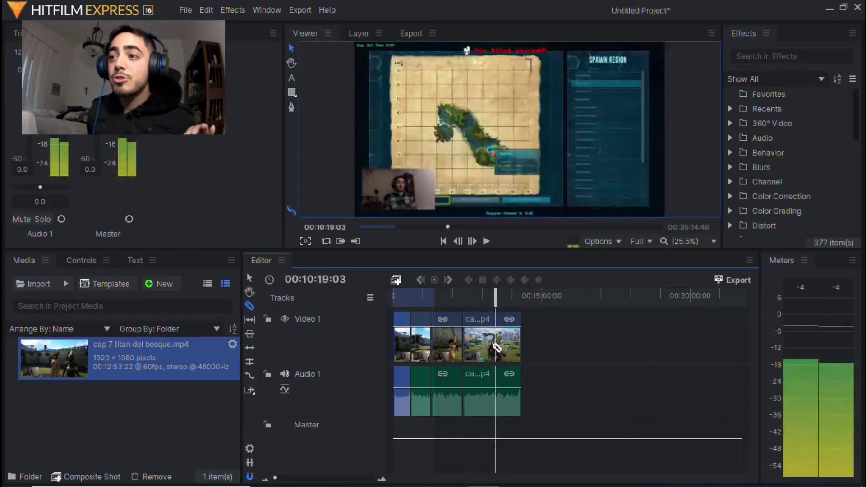
click(496, 345)
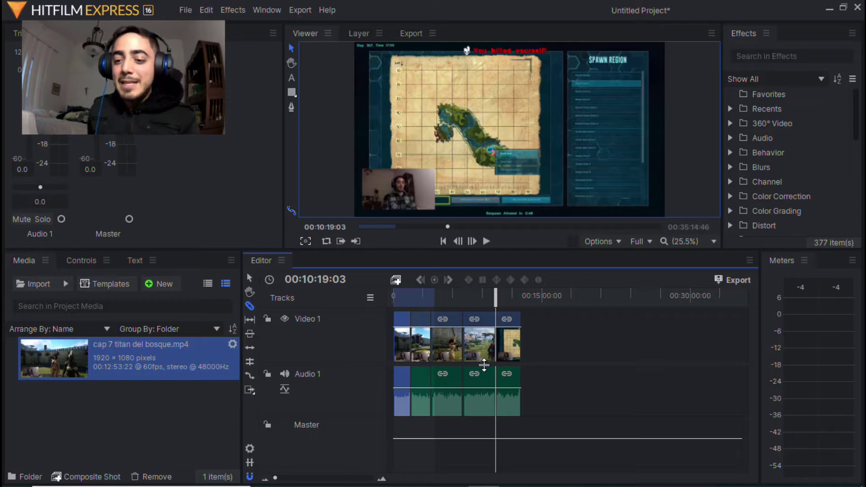
key(v)
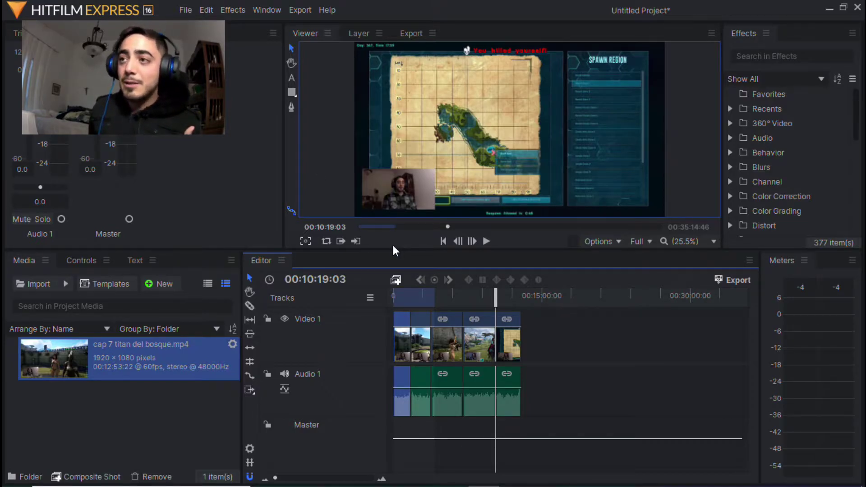
click(275, 6)
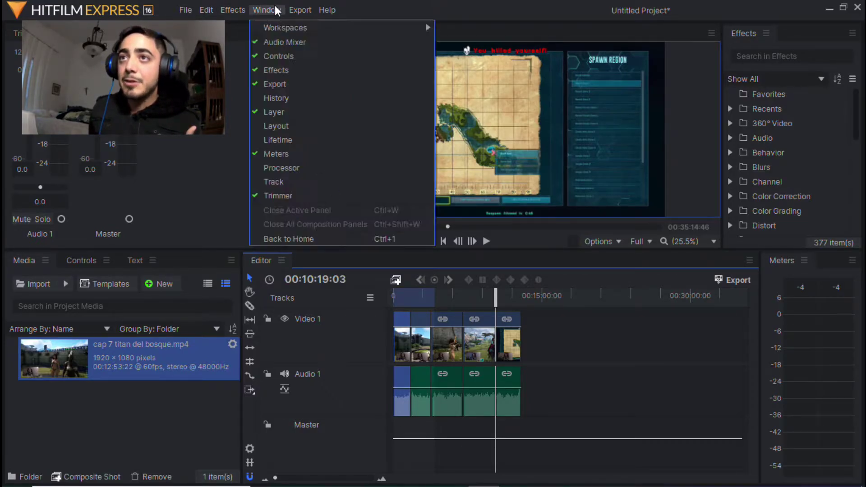
mouse_move(285, 28)
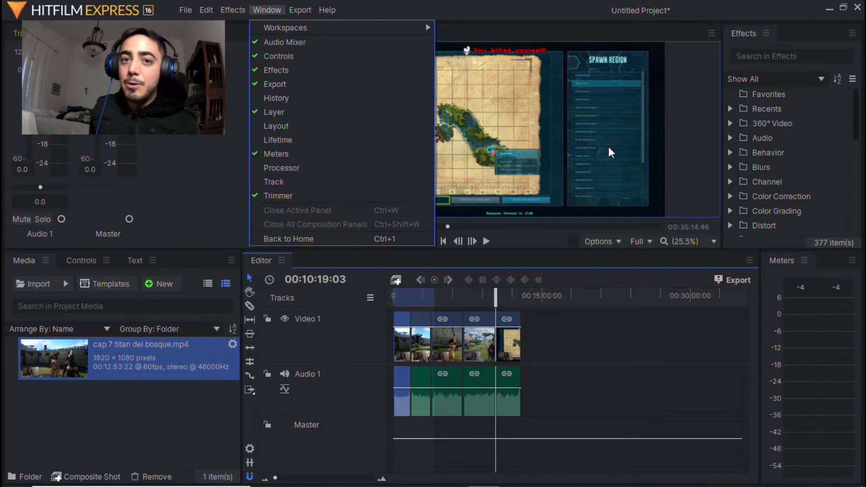
click(656, 336)
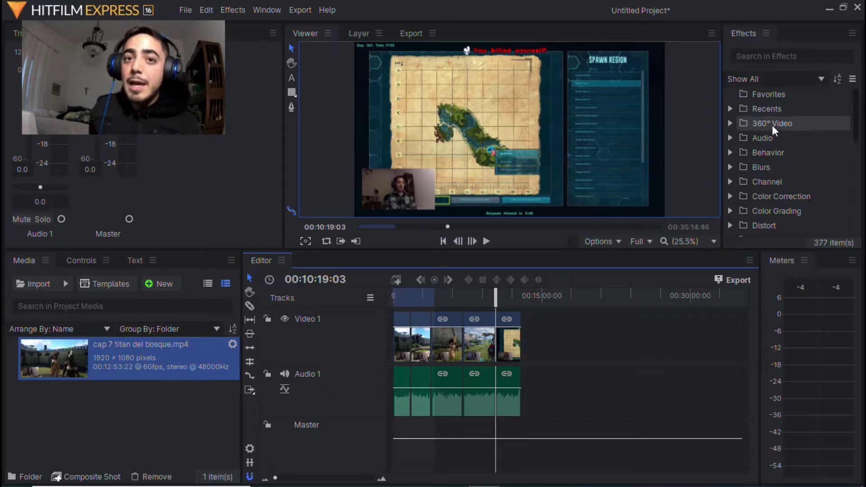
Step: Apply the Additive Dissolve video transition to the first cut on the Video 1 track
scroll(778, 147, down, 3)
scroll(778, 147, down, 3)
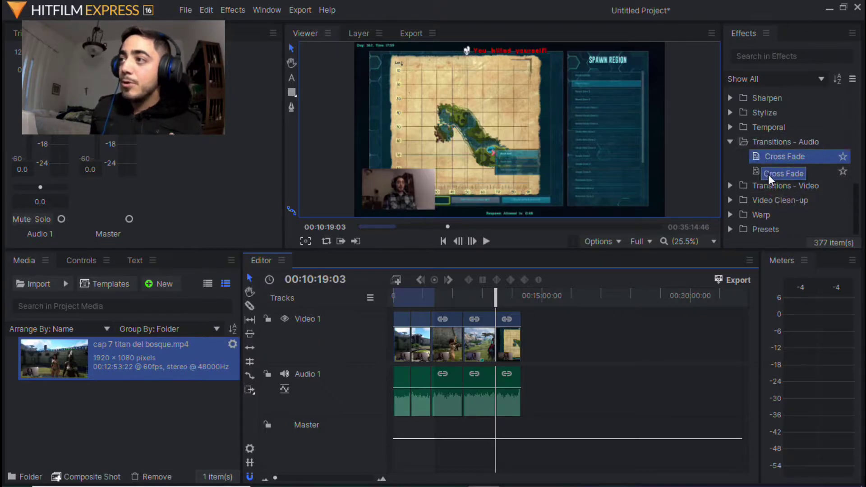
click(754, 140)
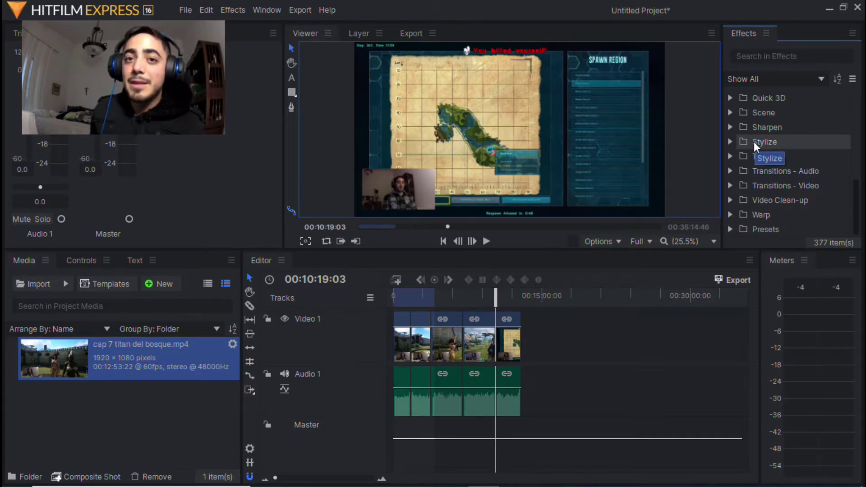
double_click(781, 183)
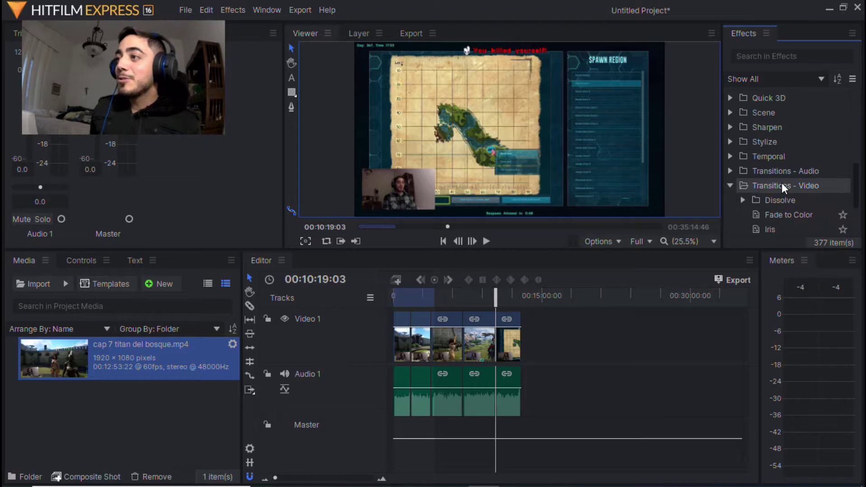
scroll(778, 200, down, 3)
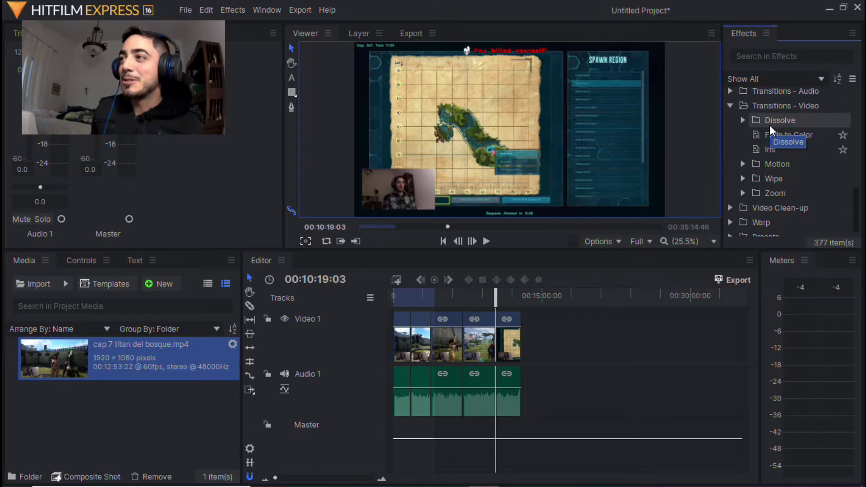
double_click(769, 125)
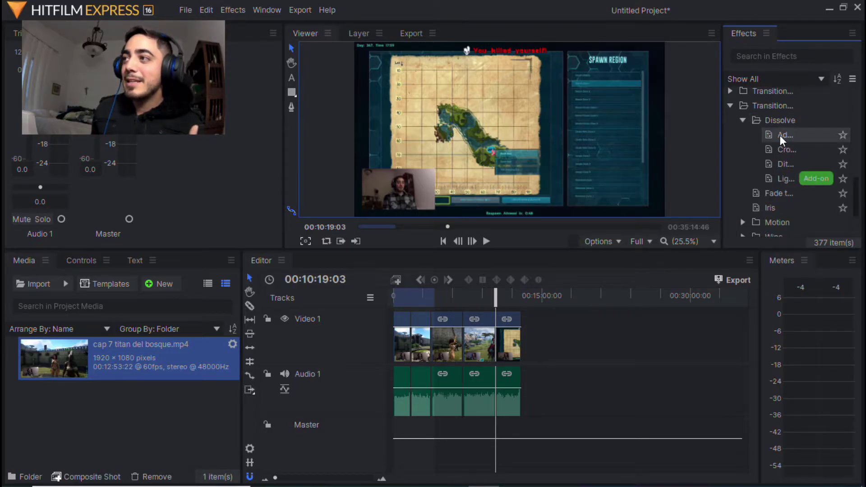
click(780, 135)
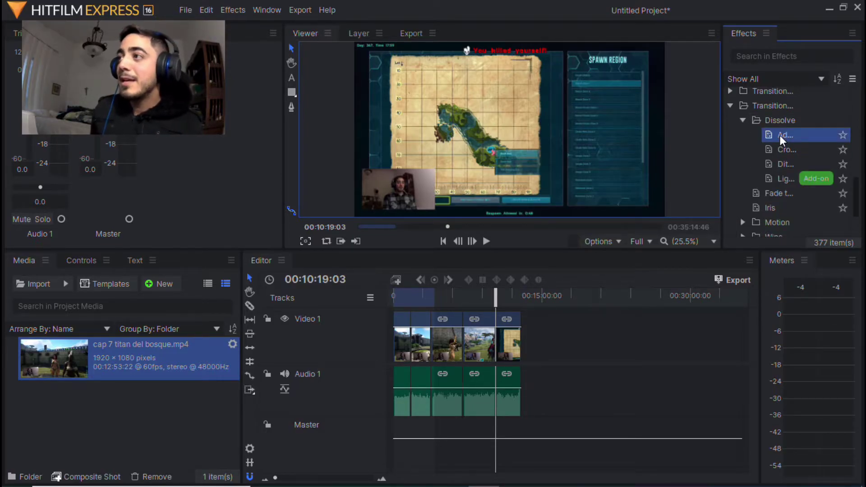
mouse_move(780, 135)
mouse_down()
mouse_move(527, 261)
mouse_move(421, 344)
mouse_move(409, 318)
mouse_up()
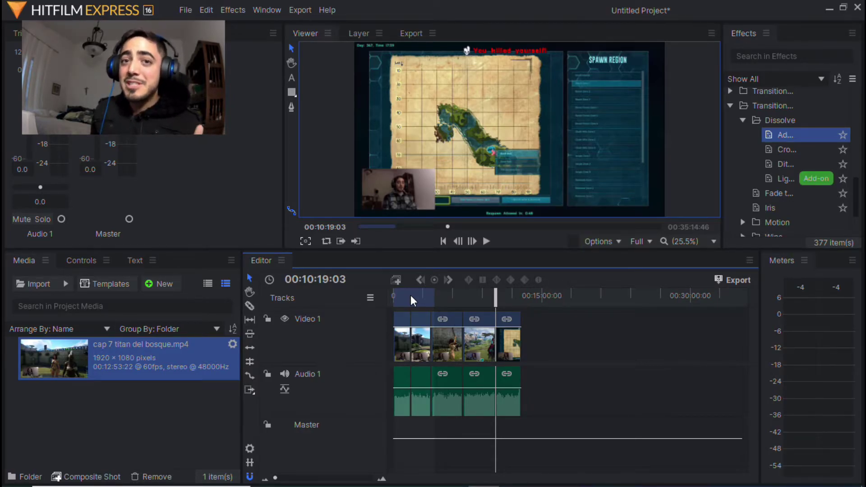
Step: Play the timeline through the Additive Dissolve at the first cut to preview it
click(410, 295)
drag(269, 472, 343, 471)
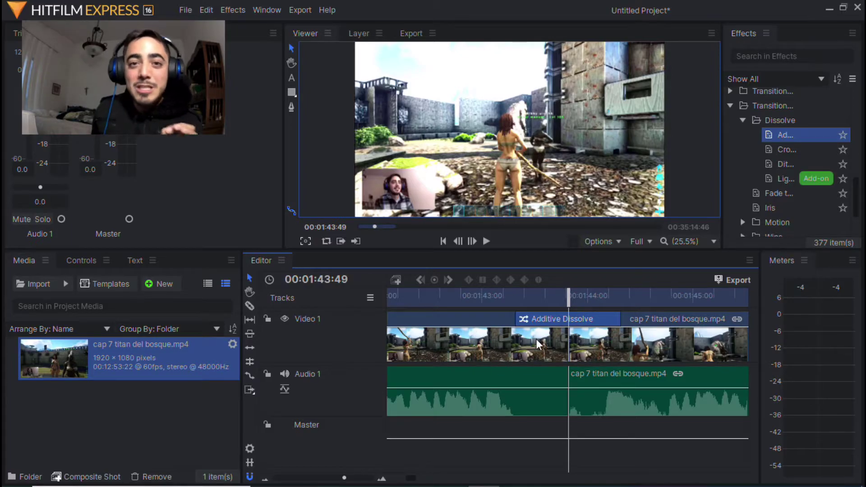
click(509, 299)
key(space)
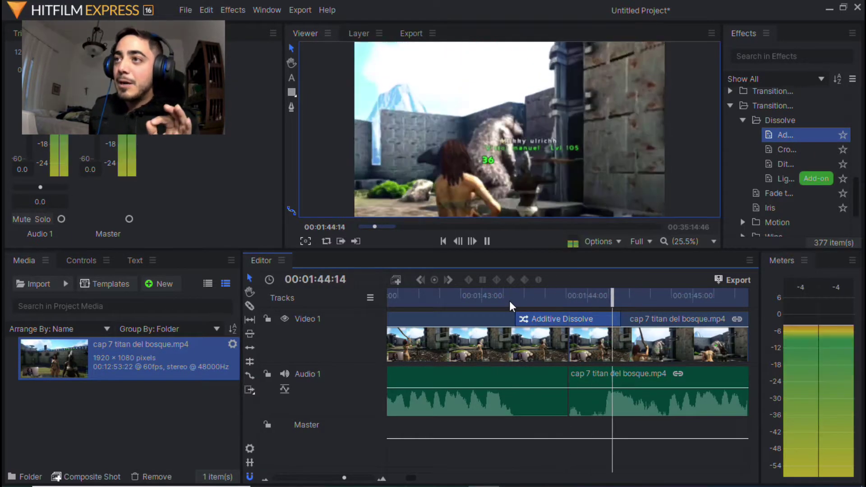
Step: Lengthen the Additive Dissolve by extending its start earlier in the timeline, and play the transition back
drag(515, 318, 408, 318)
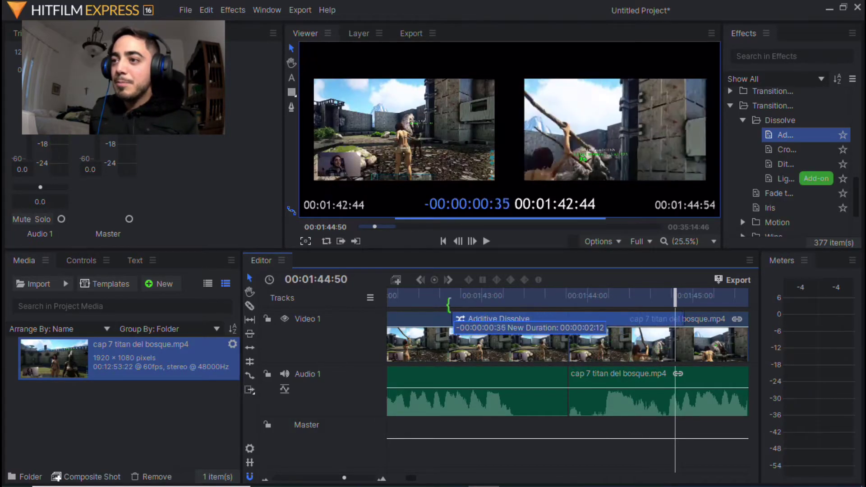
click(405, 299)
key(space)
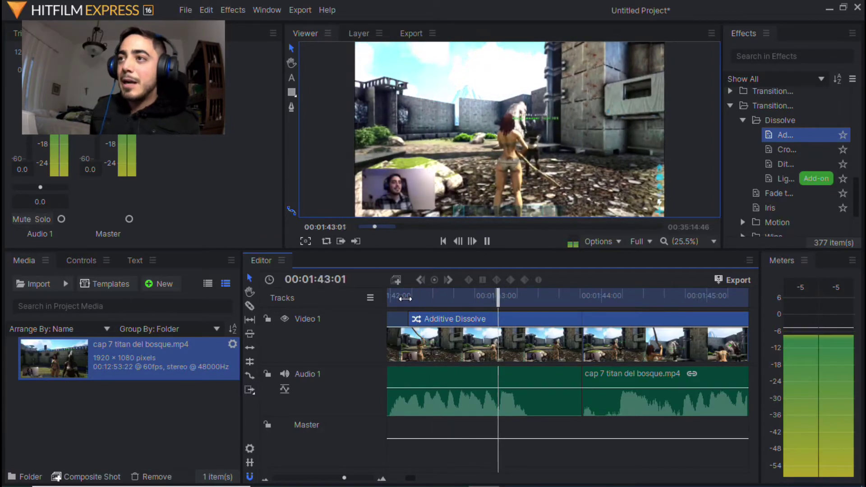
key(space)
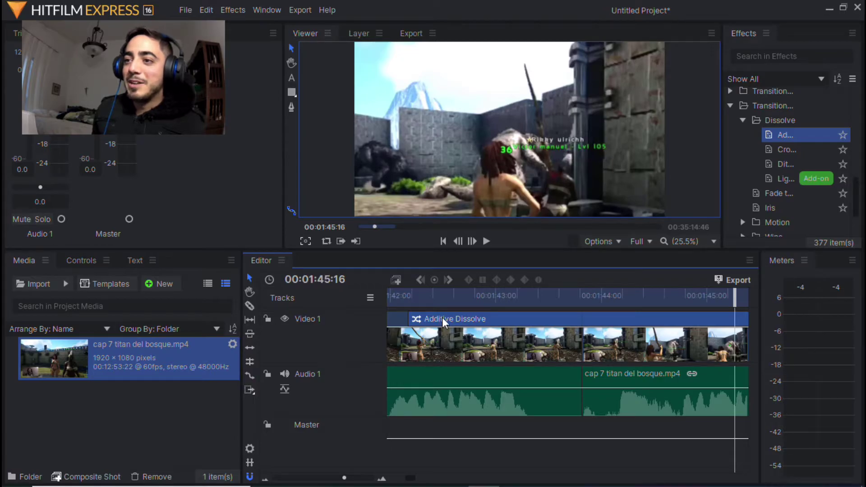
Step: Replace the Additive Dissolve at the first cut with a Fade to Color transition
key(Delete)
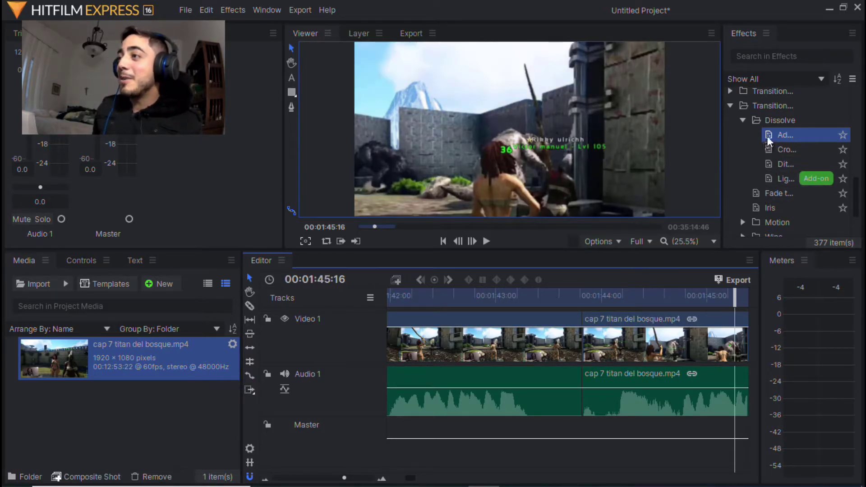
double_click(766, 123)
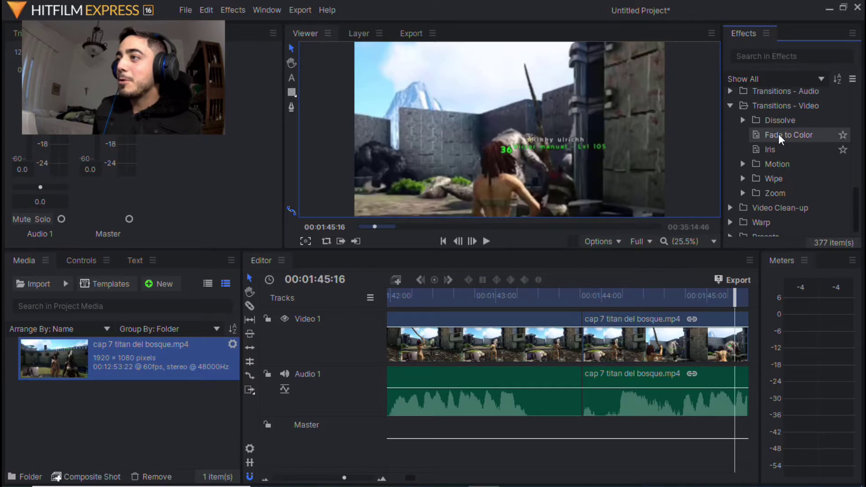
drag(778, 134, 581, 323)
Step: Lengthen the Fade to Color transition by extending its start earlier, and play it back
drag(528, 318, 454, 301)
click(438, 294)
key(space)
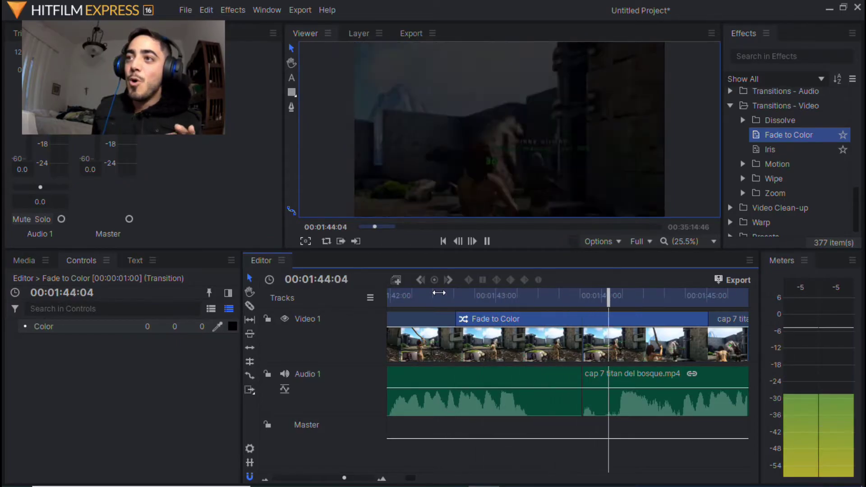
key(space)
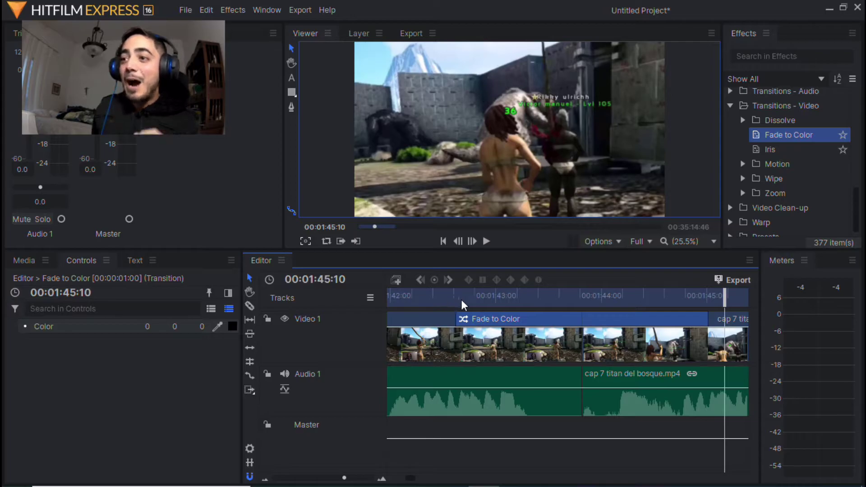
Step: Apply the Push motion transition to the second cut on the Video 1 track, just before 00:04:00:00
click(305, 478)
drag(389, 478, 426, 478)
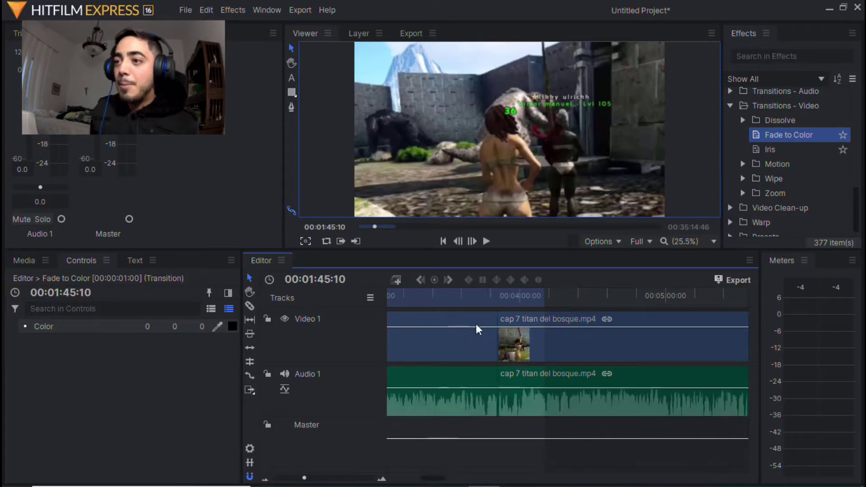
double_click(773, 165)
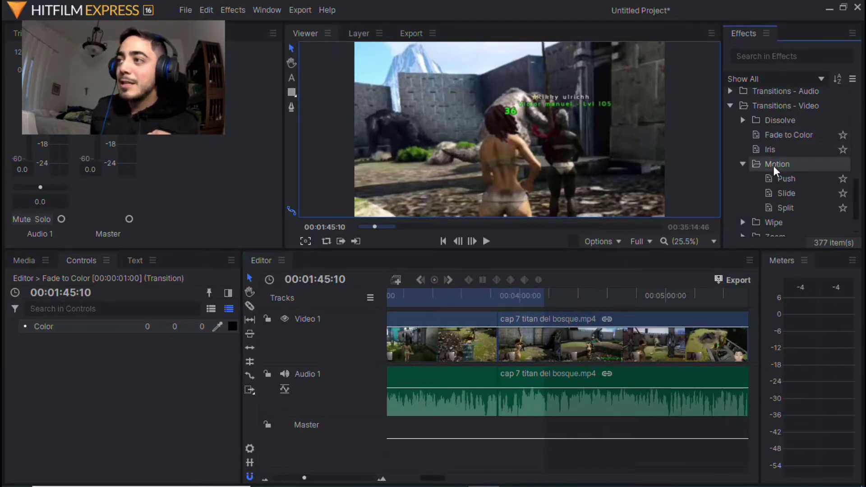
click(801, 181)
drag(552, 292, 504, 317)
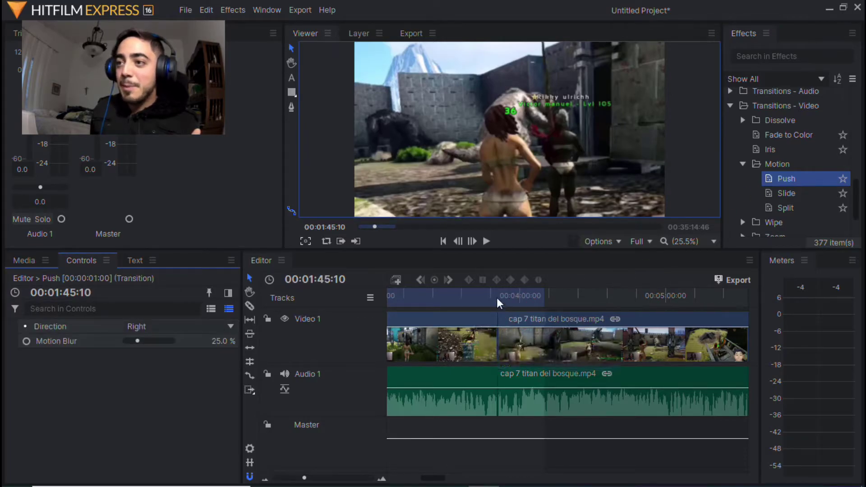
Step: Reposition the Push transition to sit entirely before the second cut, near 00:03:51:00, and play it back
click(497, 298)
click(325, 477)
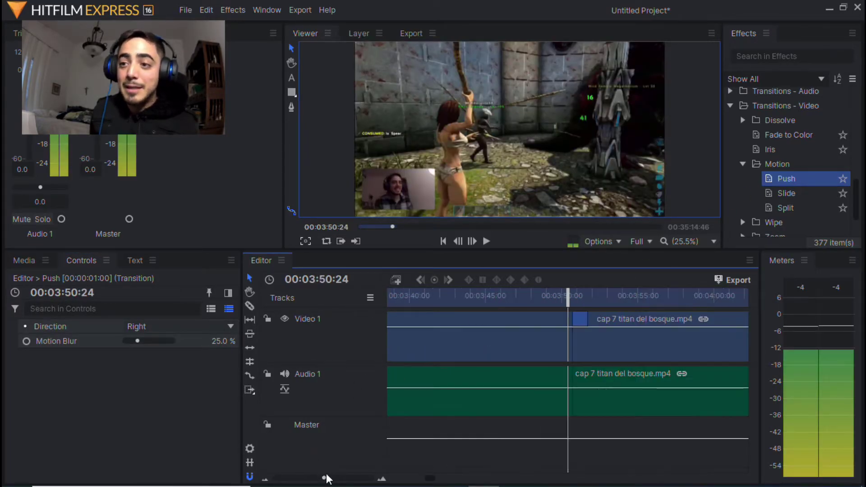
drag(580, 321, 591, 325)
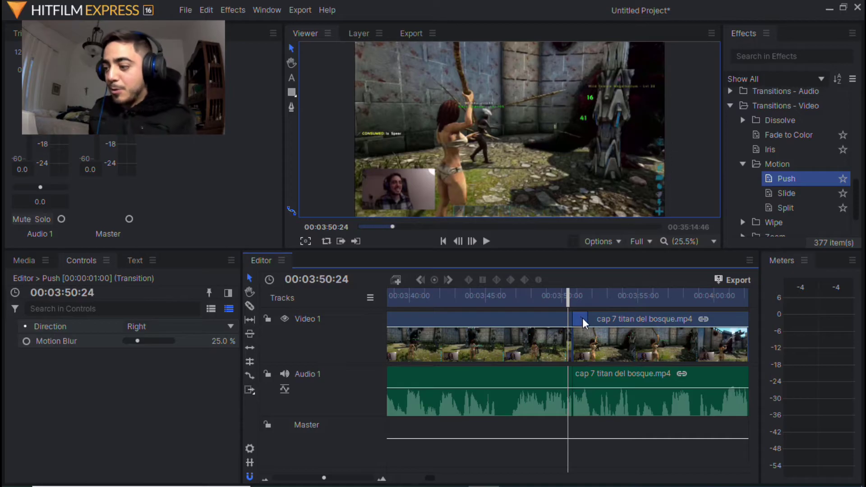
key(Delete)
drag(774, 179, 580, 324)
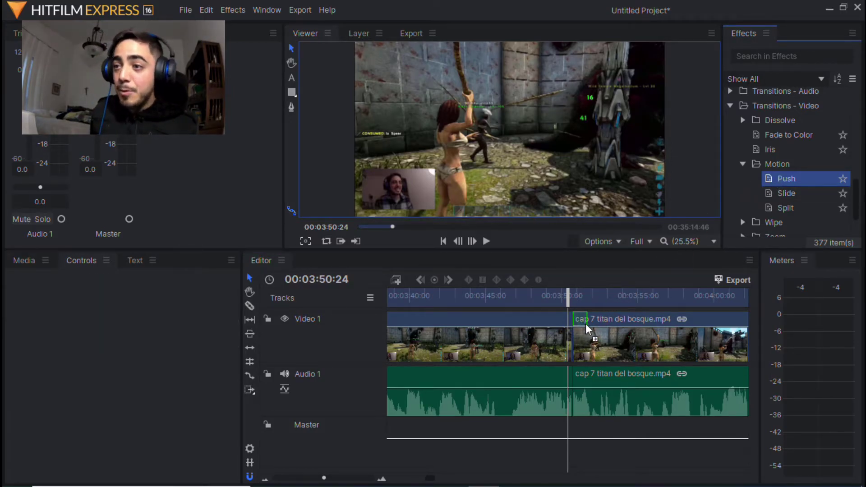
drag(586, 324, 564, 325)
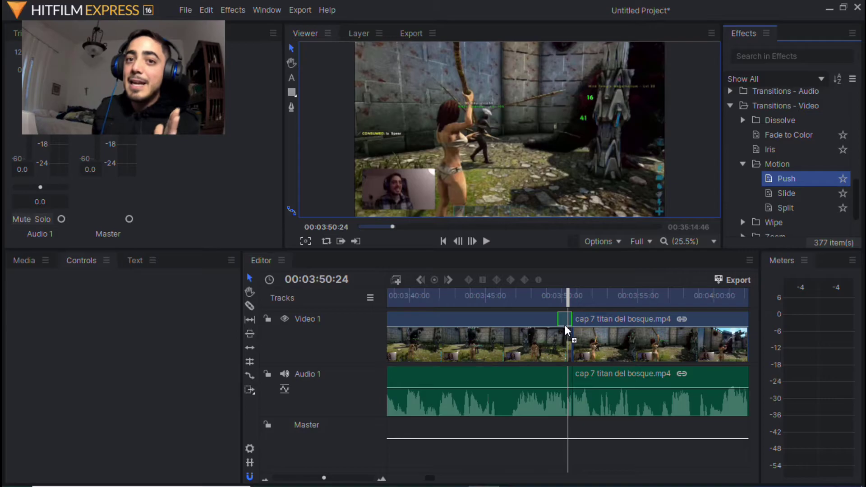
drag(565, 325, 564, 324)
drag(567, 295, 526, 296)
key(space)
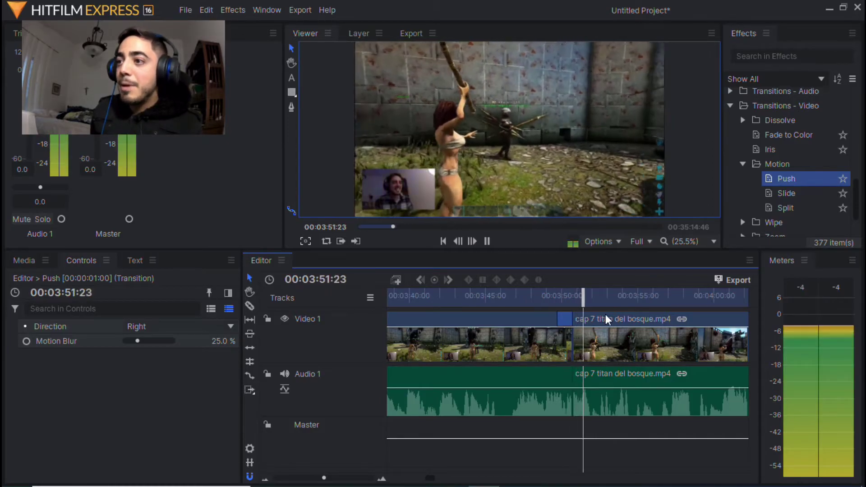
key(space)
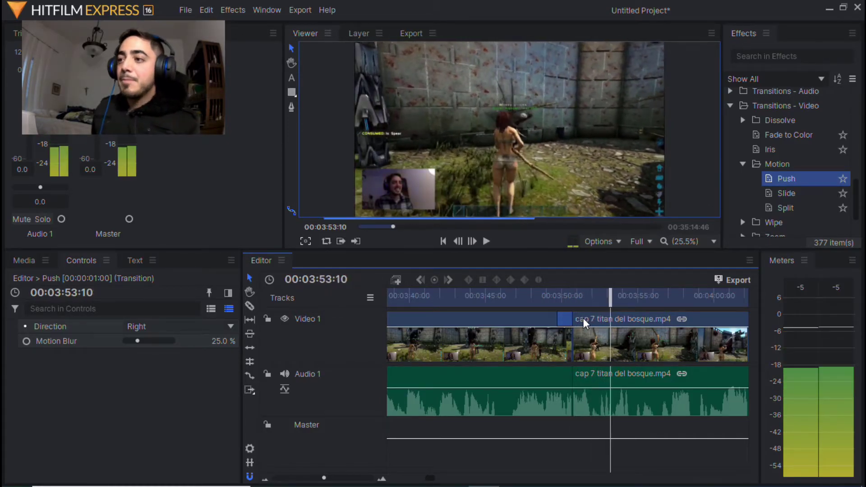
Step: Replace the Push transition with one centered across the second cut on the Video 1 track, and play it back
key(Delete)
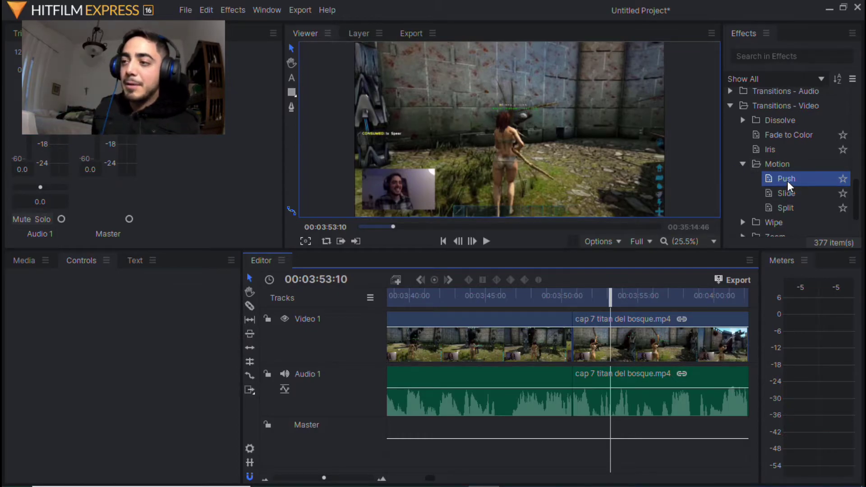
drag(786, 180, 572, 328)
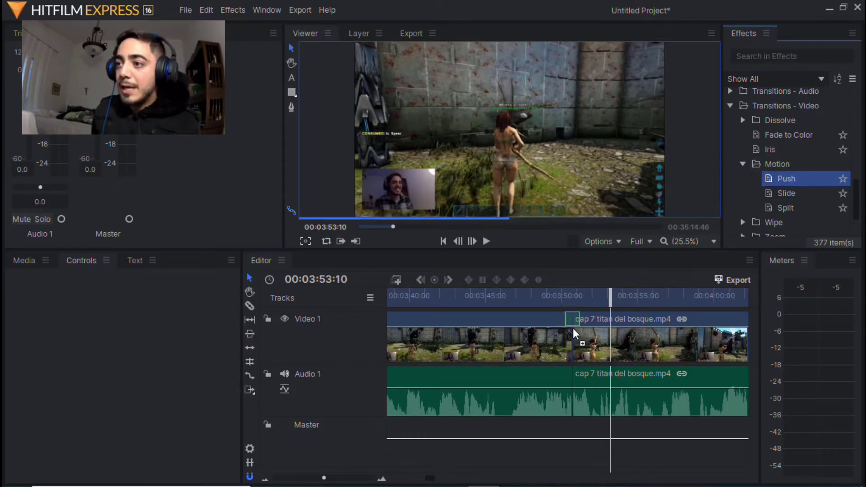
click(552, 295)
key(space)
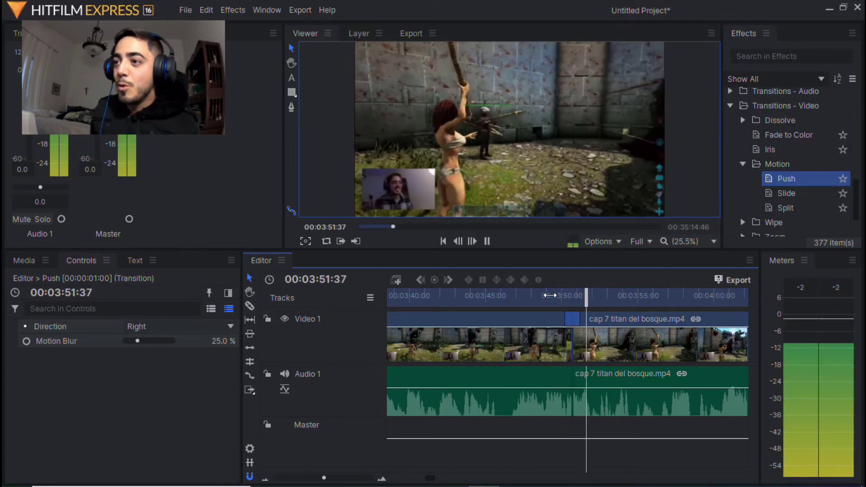
key(space)
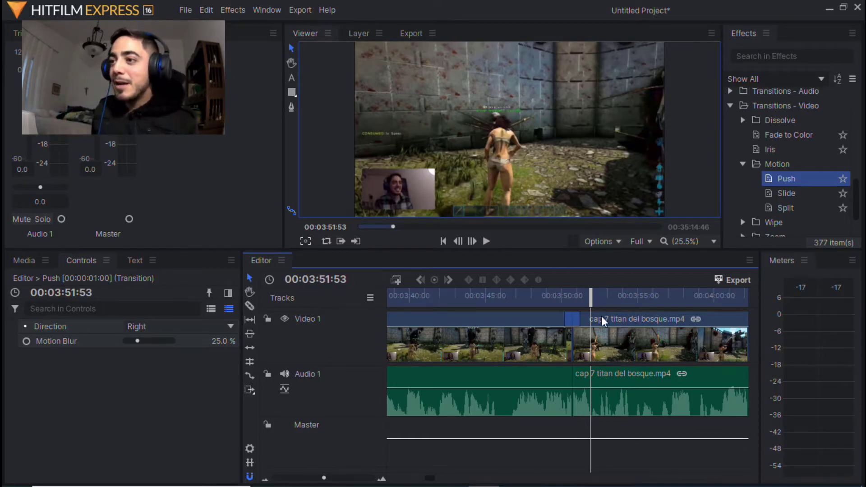
Step: Replace the centered Push transition with one placed at the start of the clip after the second cut, and play it back
key(Delete)
drag(786, 179, 580, 329)
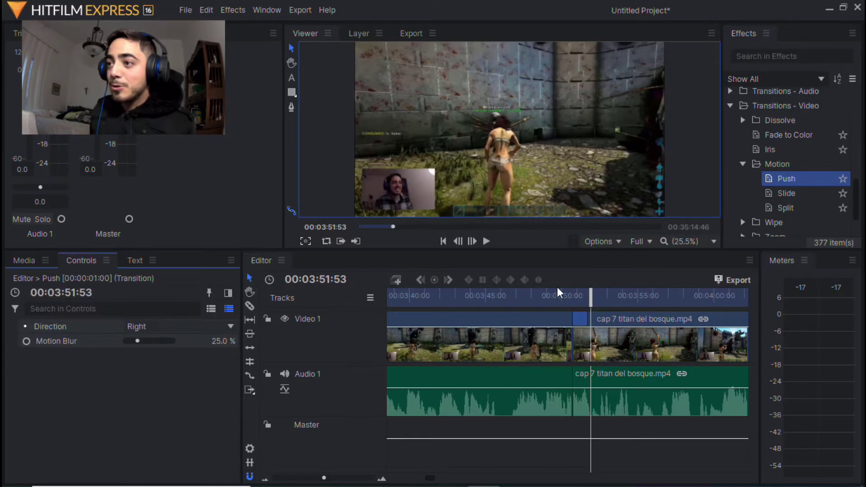
click(555, 293)
key(space)
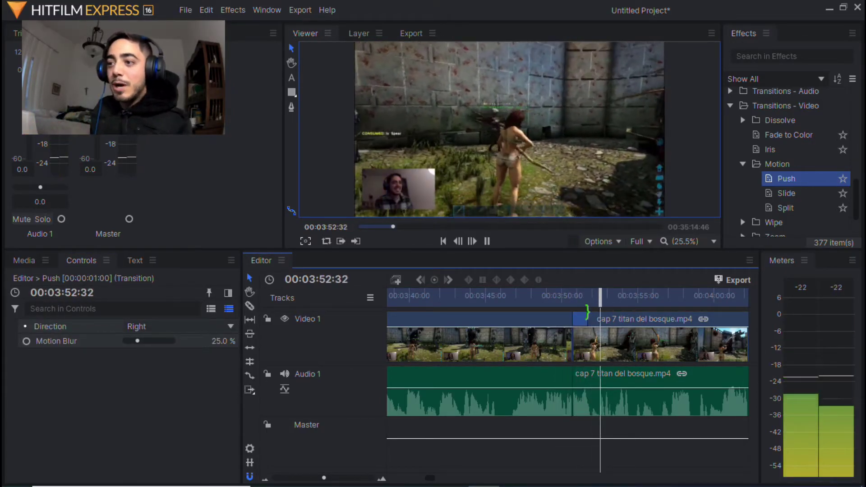
key(space)
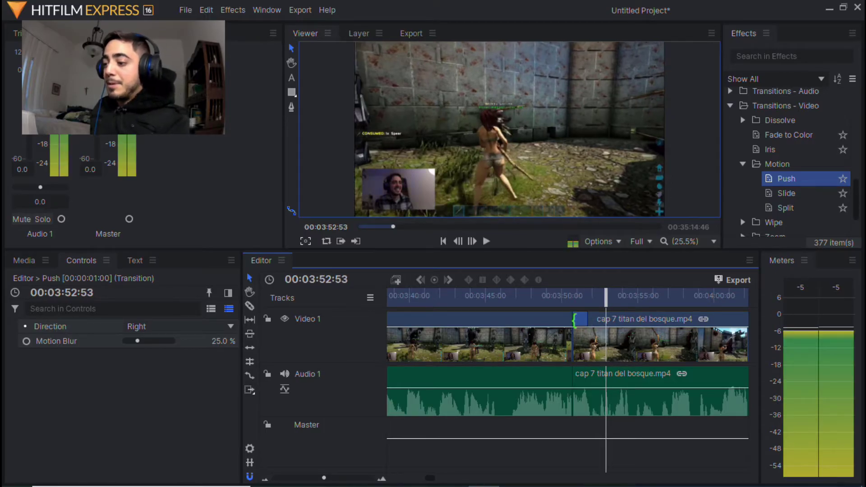
Step: Replace the Push transition with a Slide transition centered across the second cut, and play it back
key(Delete)
drag(786, 193, 570, 318)
click(559, 296)
key(space)
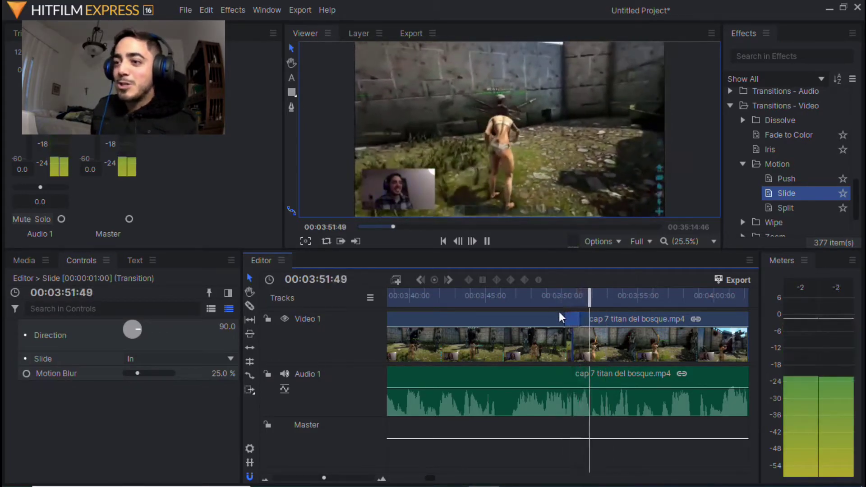
key(space)
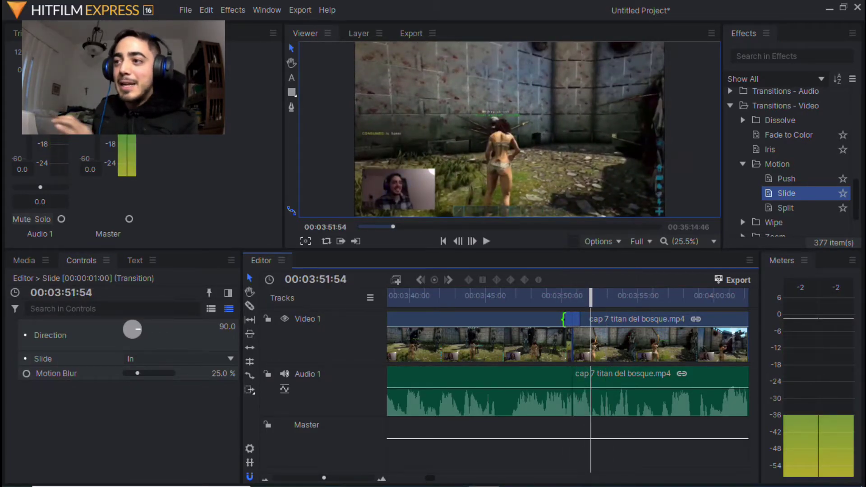
Step: Lengthen the Slide transition by extending its start to about 00:03:45:00, and play it back
drag(565, 319, 482, 293)
key(space)
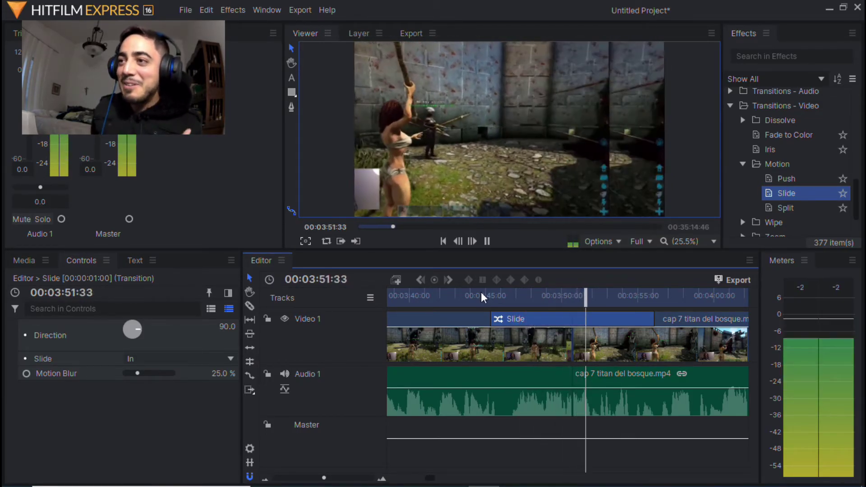
key(space)
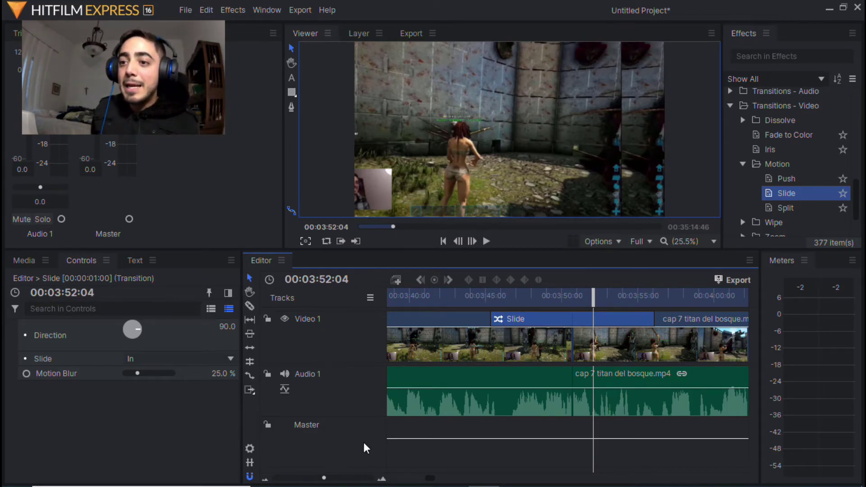
Step: Apply the Split motion transition across the cut just after 00:07:00:00 on the Video 1 track
drag(323, 478, 303, 478)
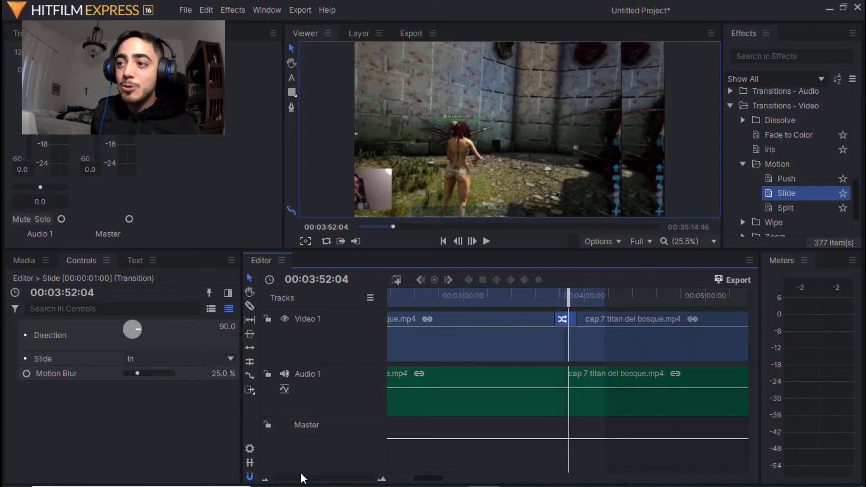
drag(417, 479, 452, 478)
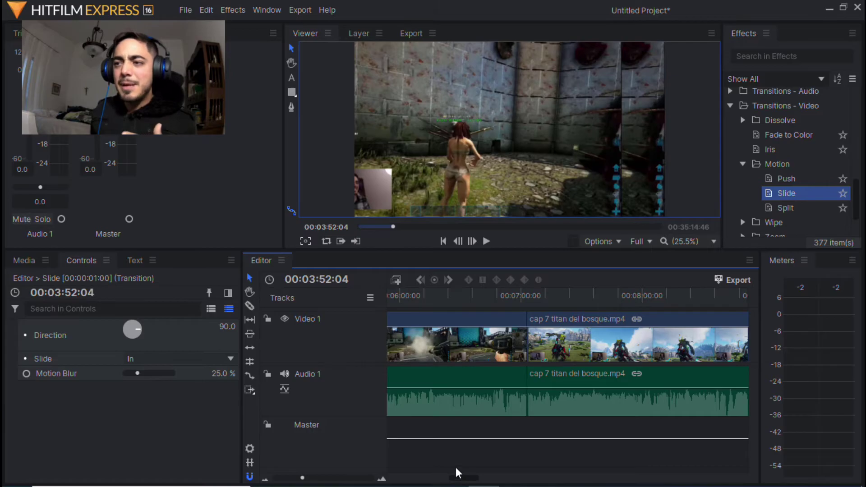
mouse_move(800, 205)
mouse_down()
mouse_move(578, 335)
mouse_move(527, 315)
mouse_up()
click(526, 302)
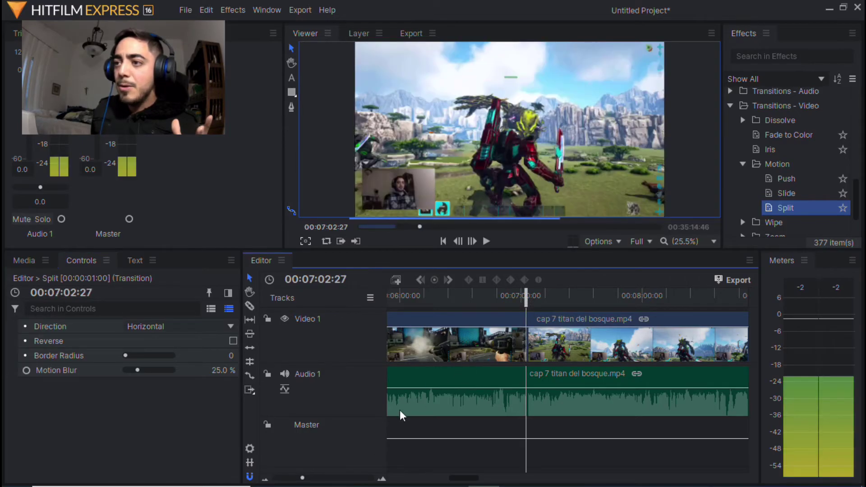
Step: Adjust the start of the Split transition to about 00:07:02:33, playing back each trim
drag(302, 478, 344, 478)
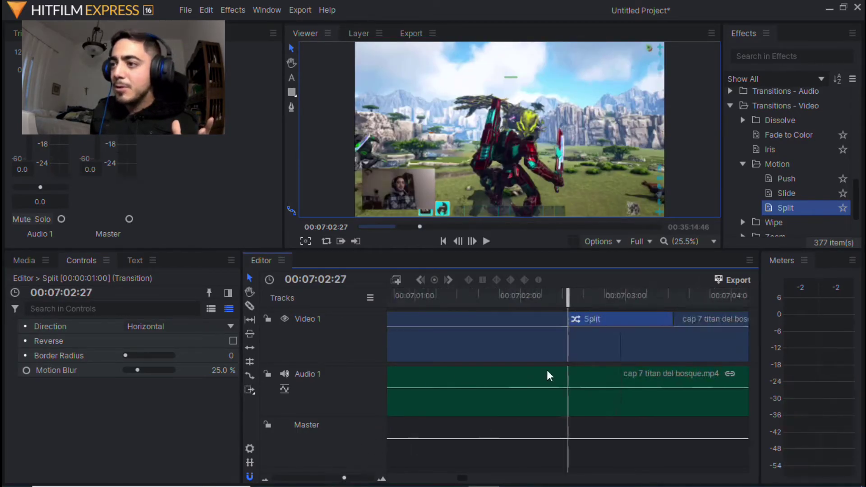
drag(569, 320, 598, 321)
click(591, 293)
key(space)
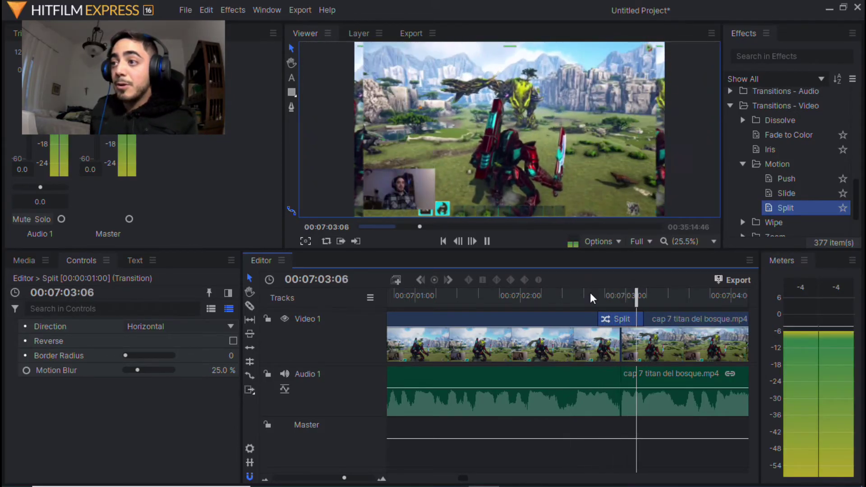
drag(593, 318, 579, 319)
click(566, 296)
key(space)
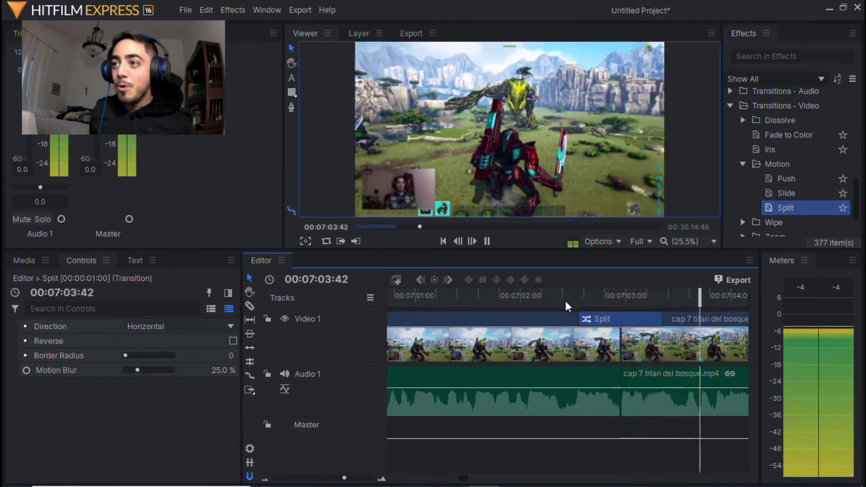
key(space)
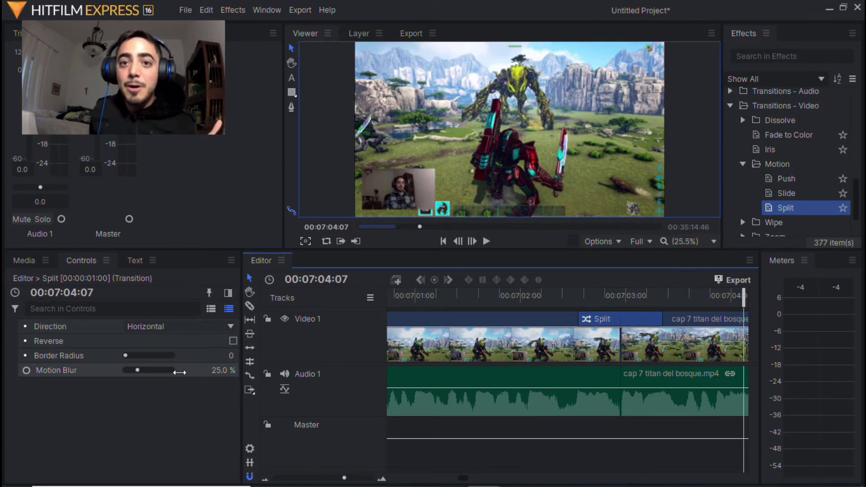
Step: Preview a frame midway through the Split transition and set its direction to Vertical
click(119, 379)
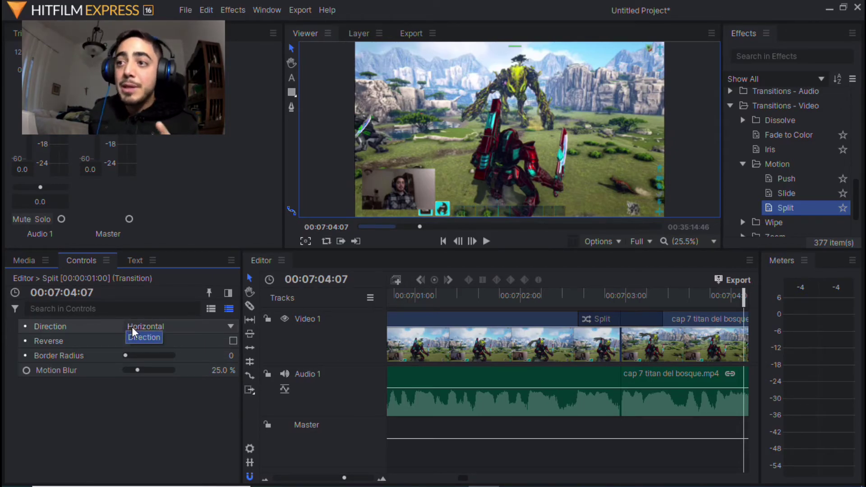
click(575, 294)
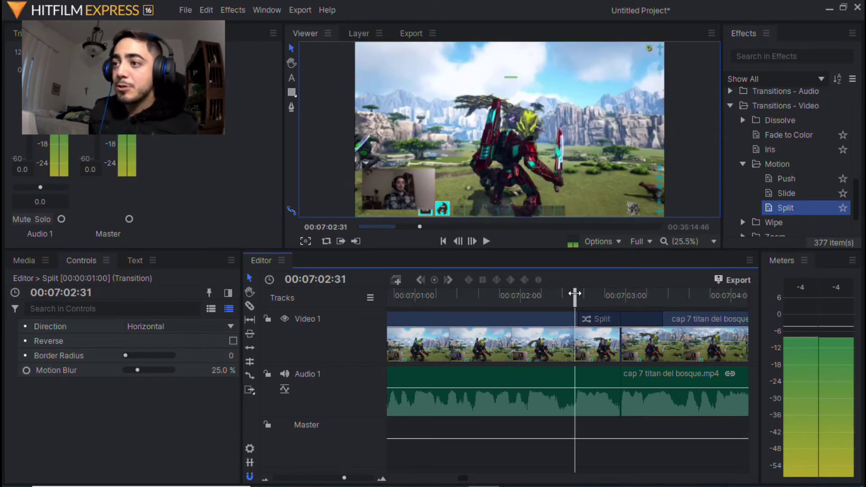
drag(575, 294, 612, 294)
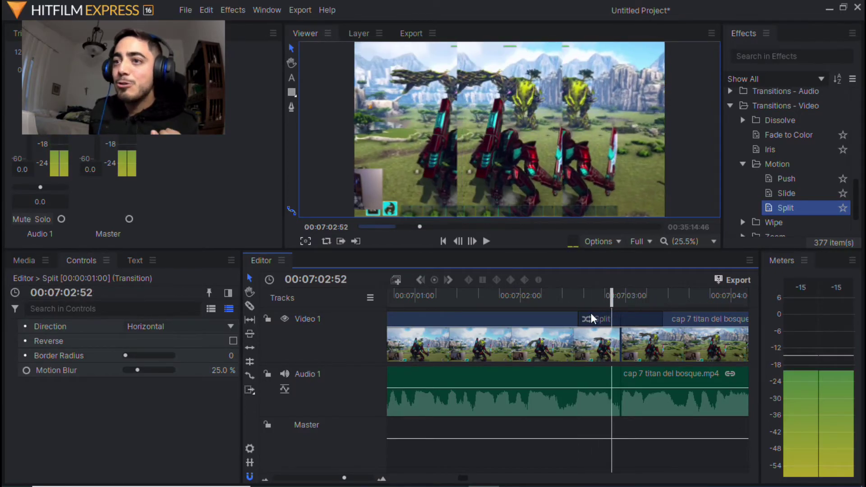
click(206, 326)
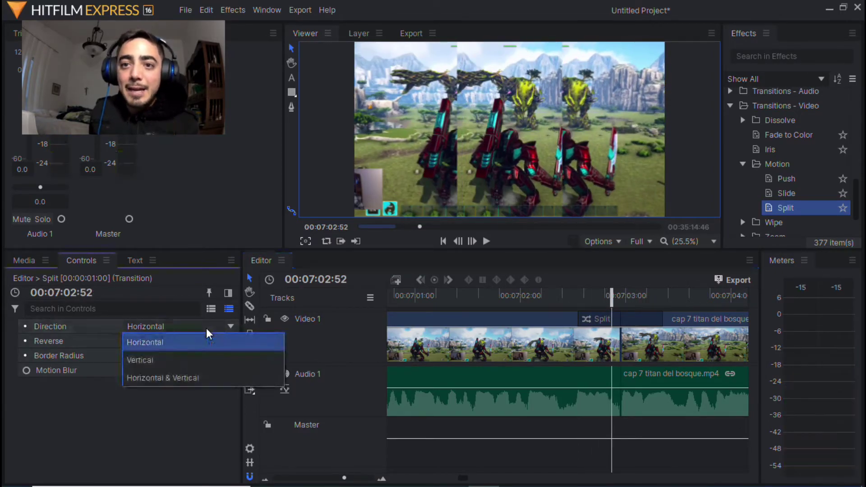
click(199, 361)
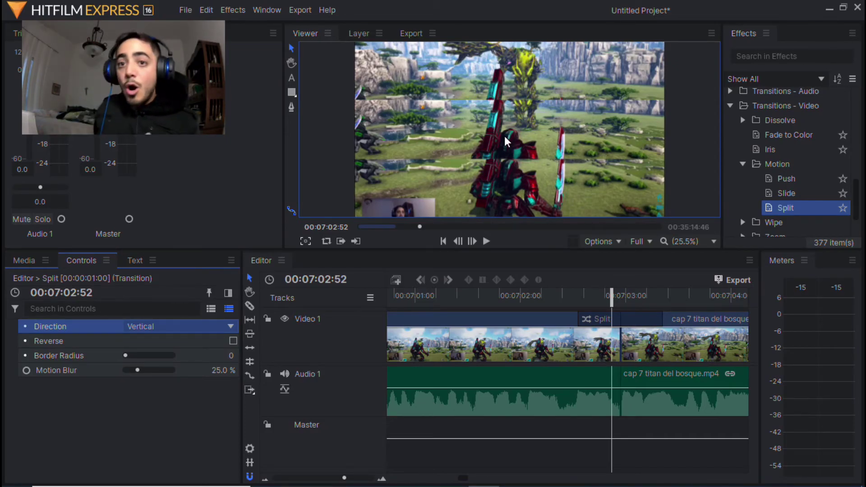
Step: Set the Split transition's direction to Horizontal & Vertical, and play it back
click(188, 326)
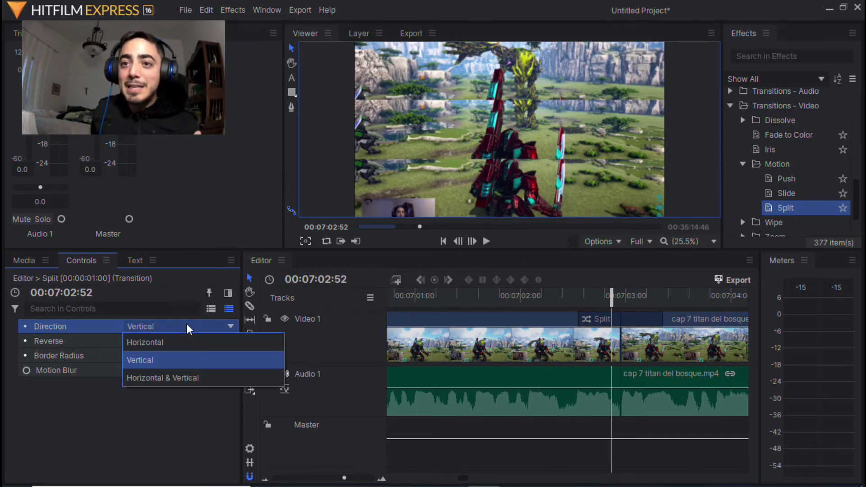
click(190, 377)
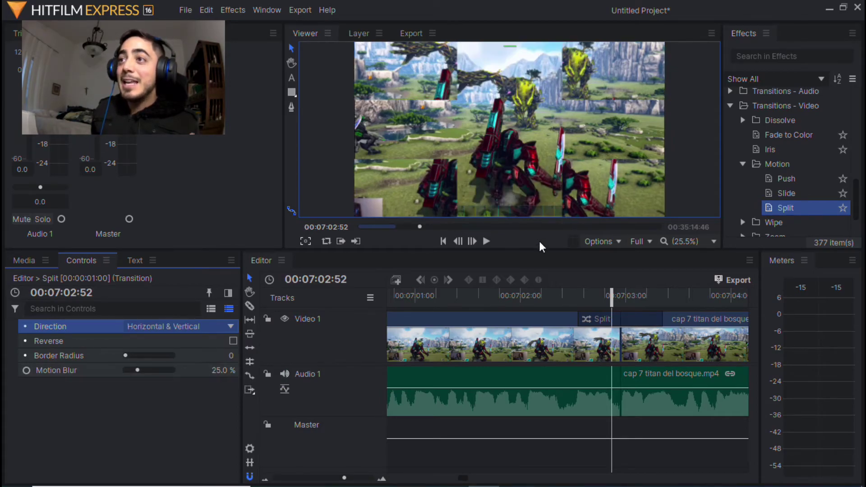
click(548, 292)
key(space)
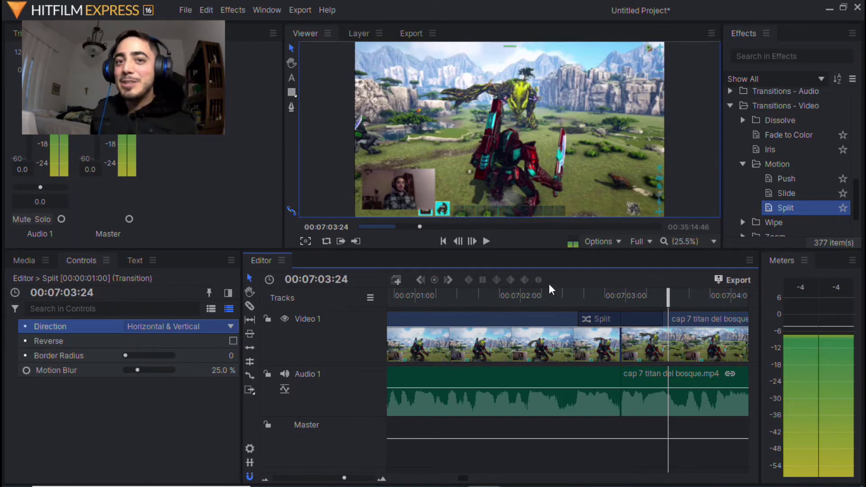
Step: Replace the Split transition with a Cross Zoom, set its motion blur to 74%, and play it back
scroll(788, 188, down, 1)
click(786, 182)
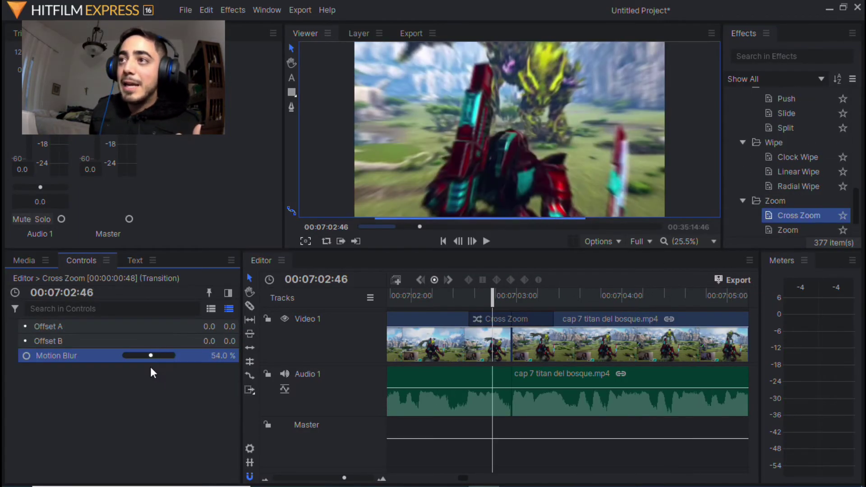
mouse_move(150, 366)
mouse_down()
mouse_move(170, 366)
mouse_move(160, 365)
mouse_up()
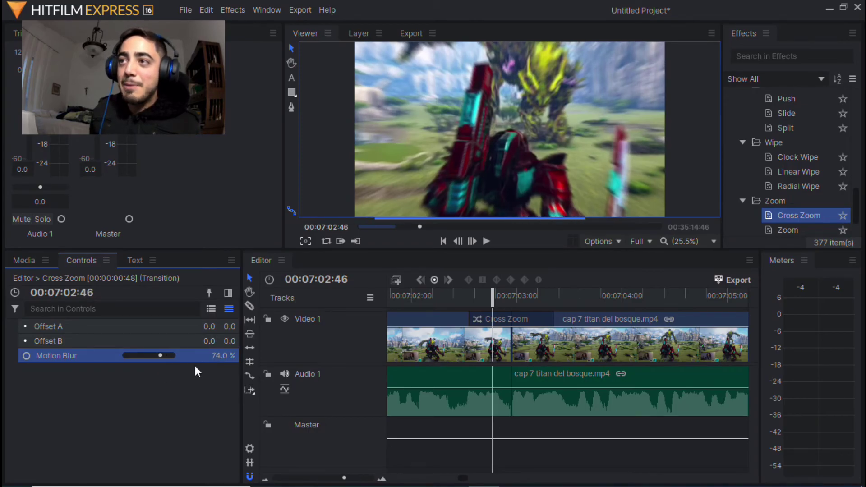
click(444, 295)
key(space)
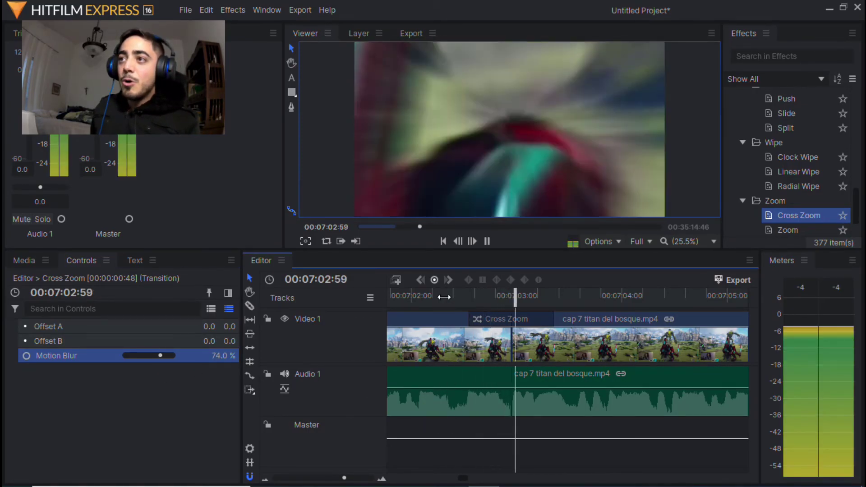
key(space)
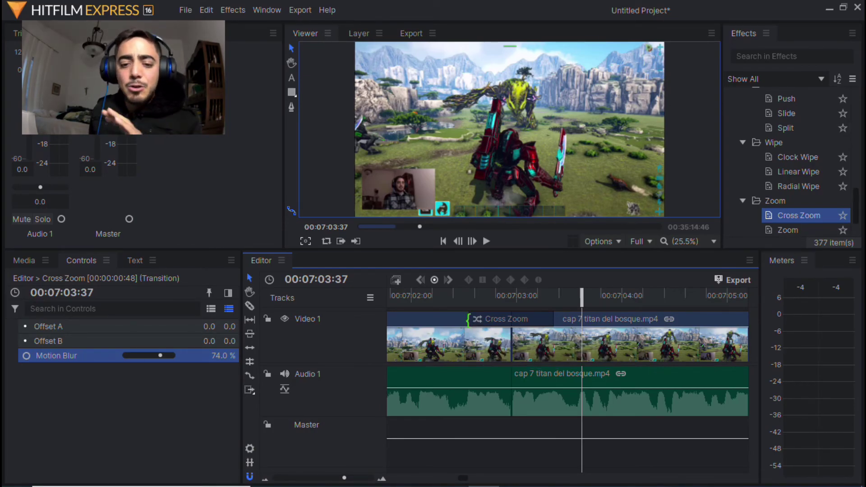
Step: Lengthen the Cross Zoom transition by extending its start to about 00:07:01:57, and play it back
drag(467, 319, 409, 319)
click(410, 296)
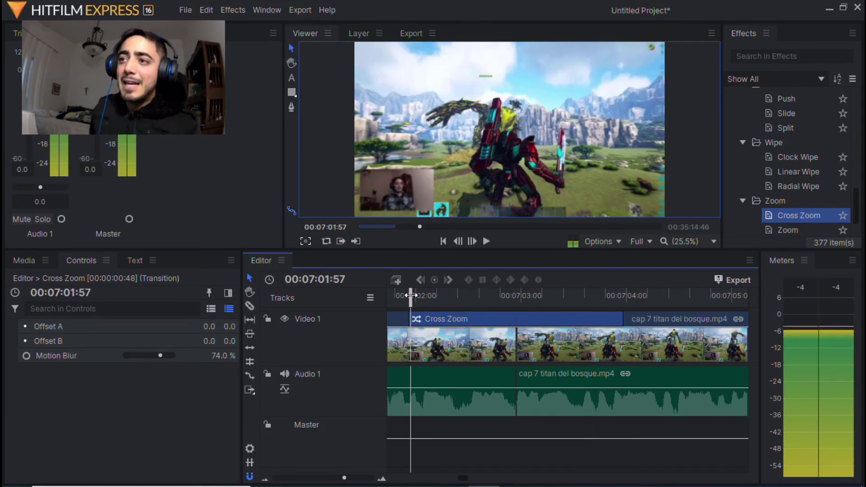
key(space)
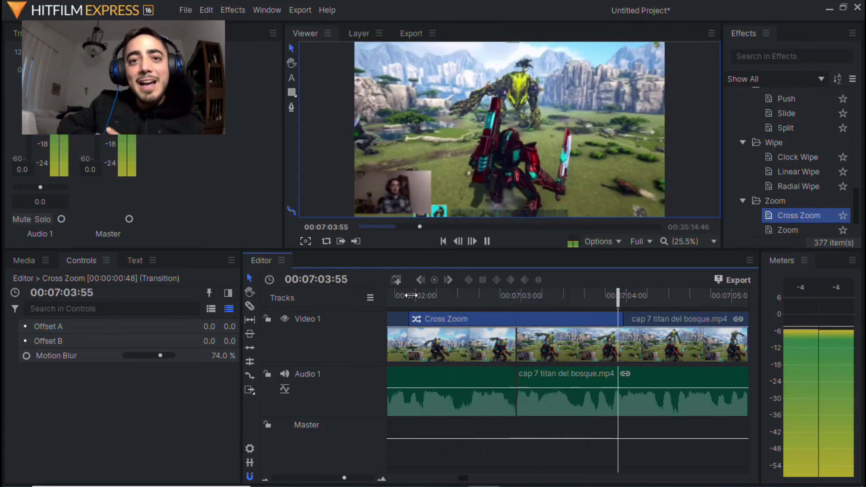